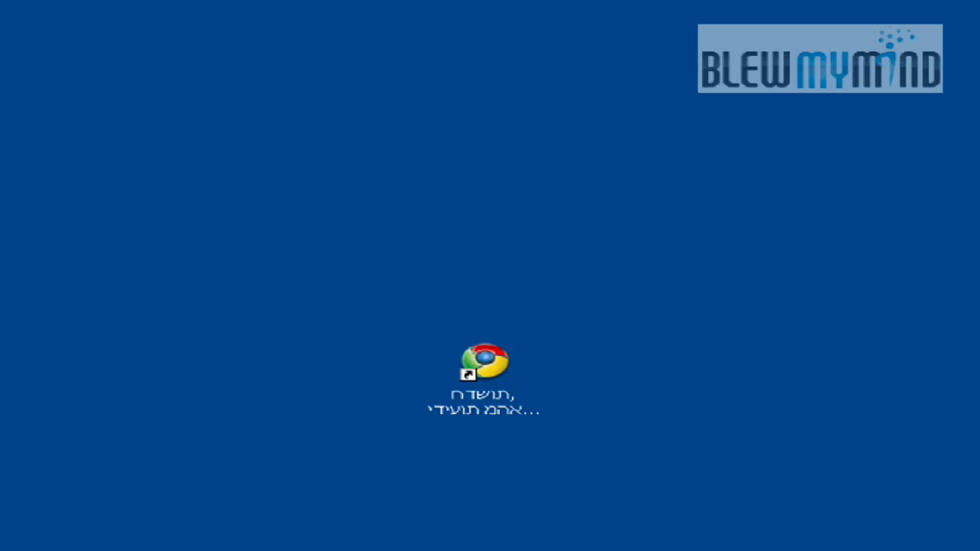
# Log in to me.com in the browser with the member name and account password.
pyautogui.hotkey('alt', 'Tab')
pyautogui.hotkey('alt', 'Tab')
pyautogui.hotkey('alt', 'Tab')
pyautogui.hotkey('alt', 'Tab')
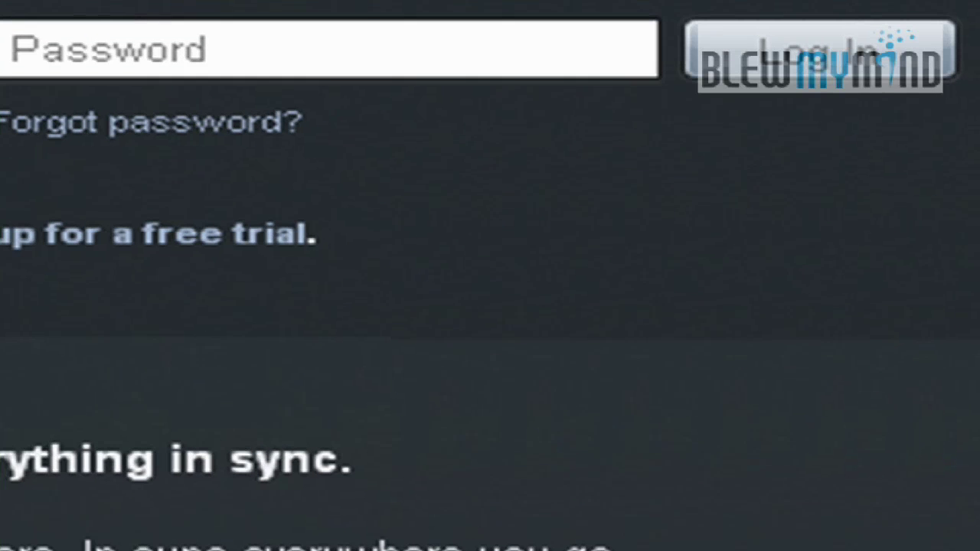
pyautogui.press('Tab')
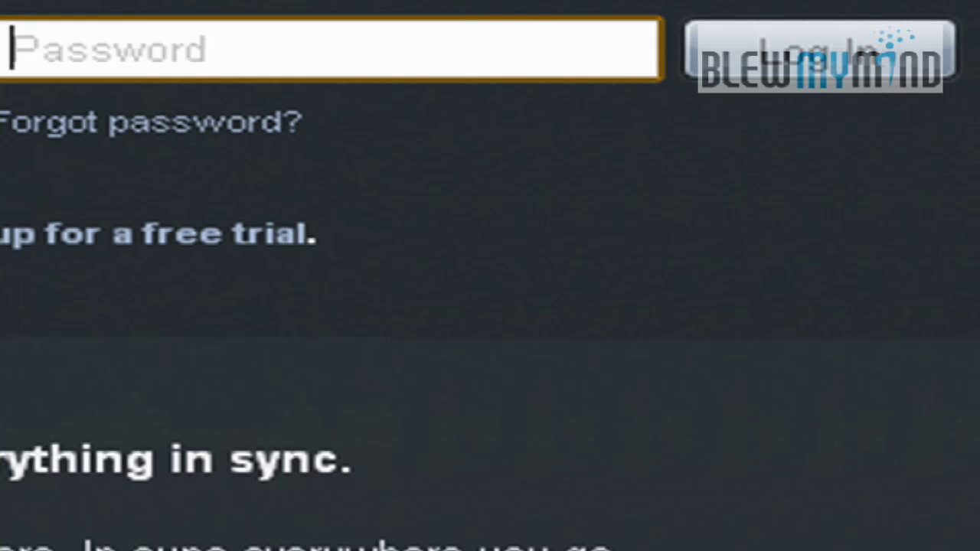
pyautogui.write('*******')
pyautogui.press('Return')
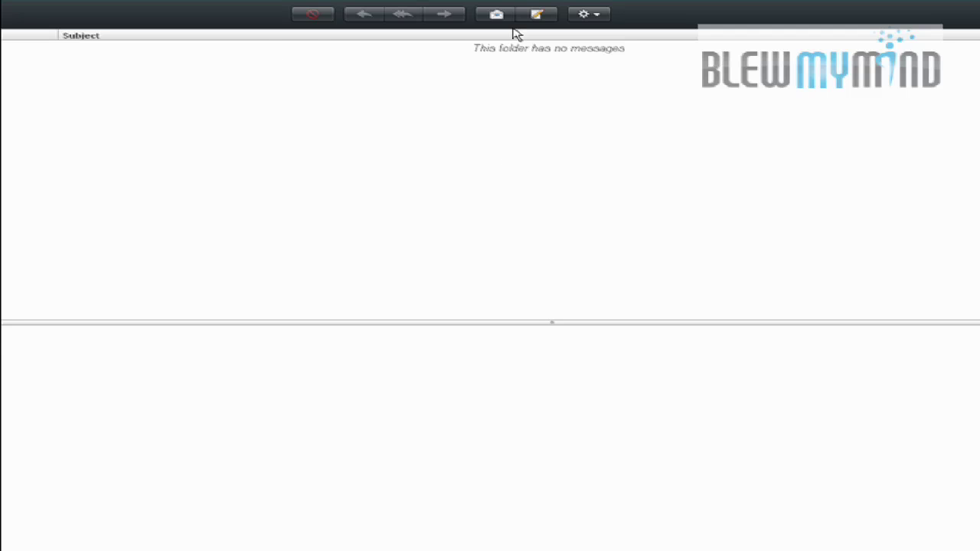
# Open Mail preferences from the gear menu to show the General settings.
pyautogui.click(600, 14)
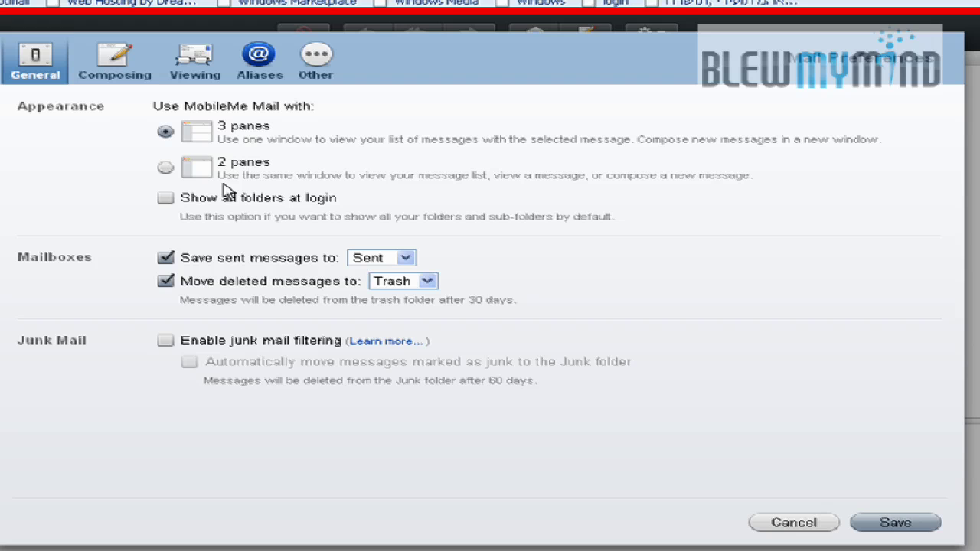
# In Composing preferences, keep English as the default dictionary and enable Show Bcc field.
pyautogui.click(126, 69)
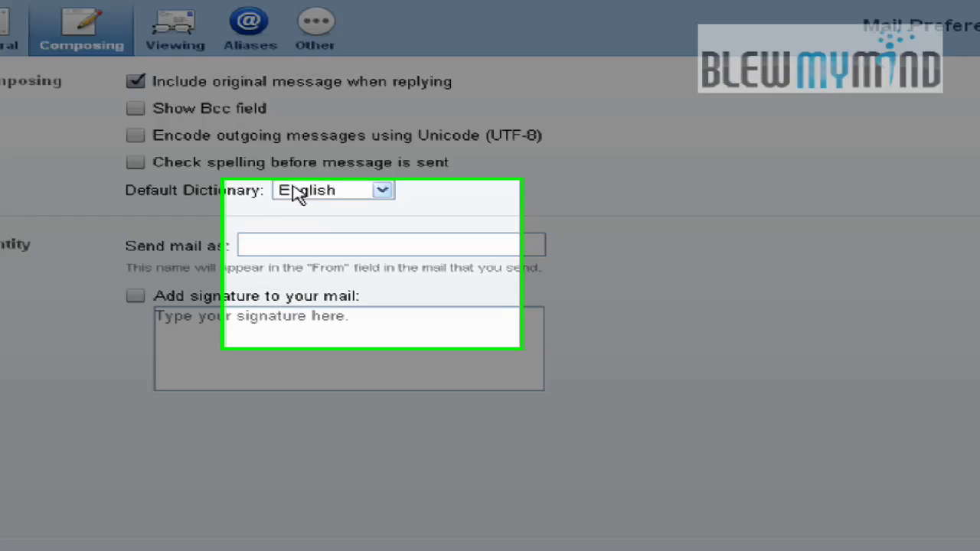
pyautogui.click(310, 198)
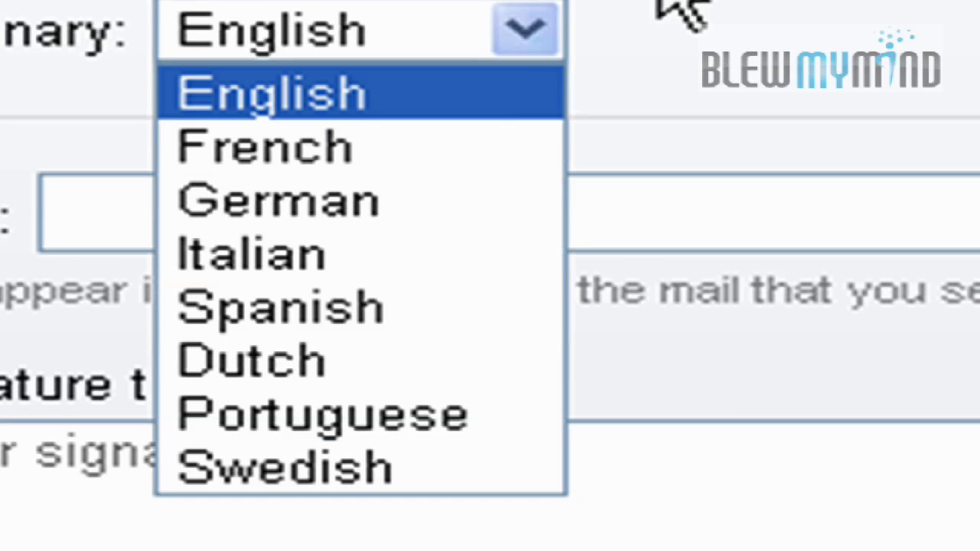
pyautogui.click(632, 52)
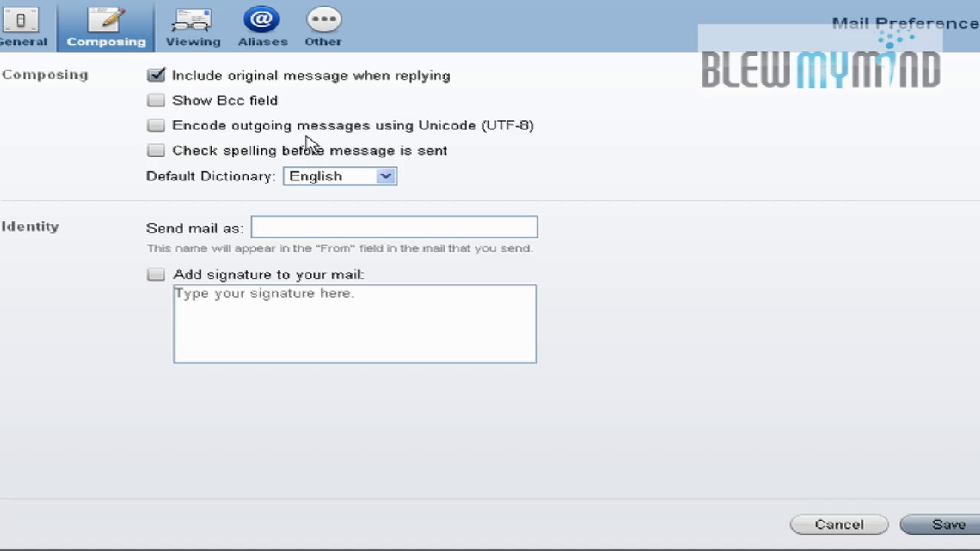
pyautogui.click(157, 100)
# Review the Viewing, Aliases and forwarding/auto-reply preferences, then save and close them.
pyautogui.click(189, 22)
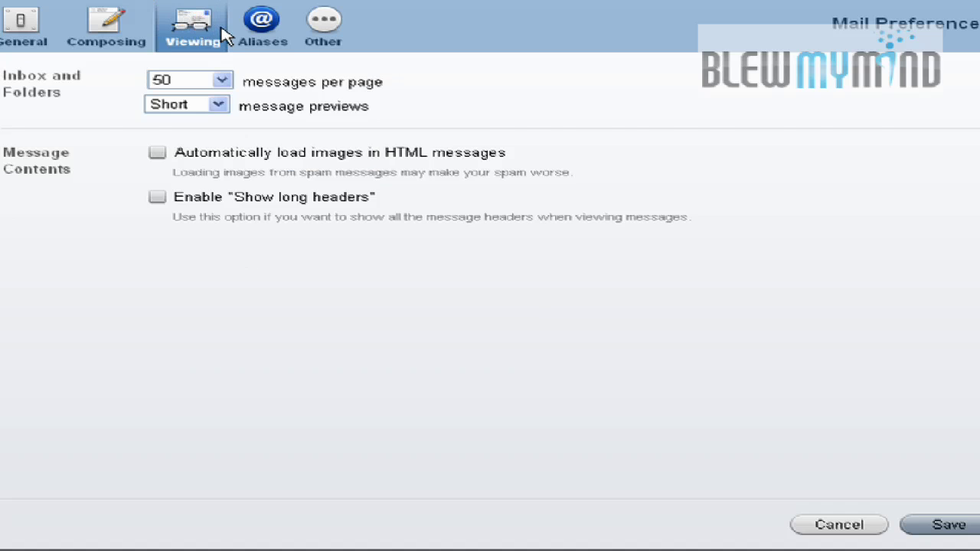
pyautogui.click(262, 30)
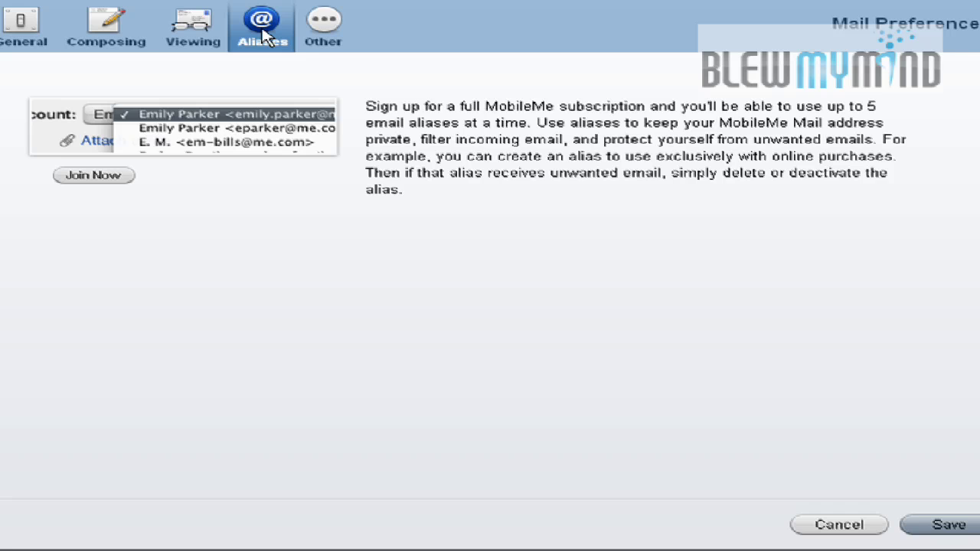
pyautogui.click(328, 26)
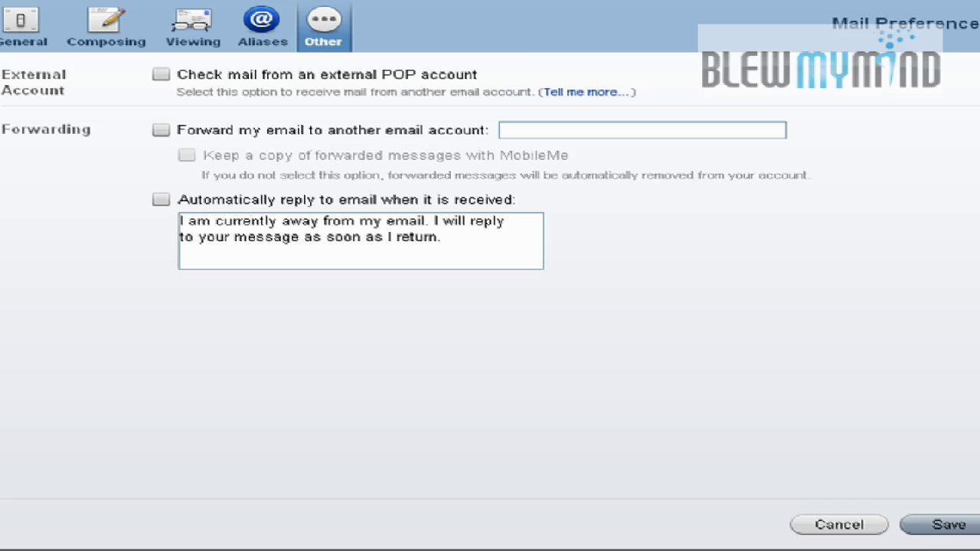
pyautogui.click(919, 526)
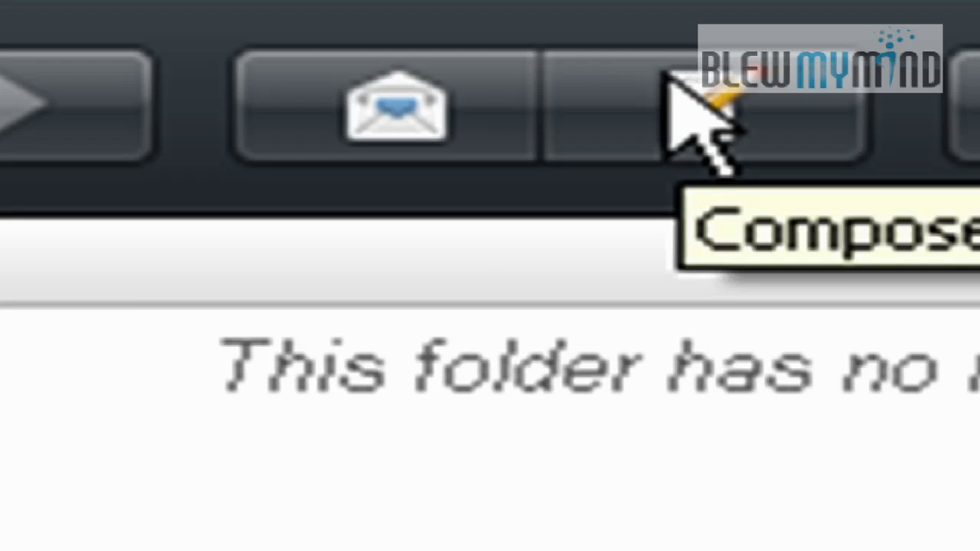
# Compose a new email and move through its empty address fields.
pyautogui.click(621, 9)
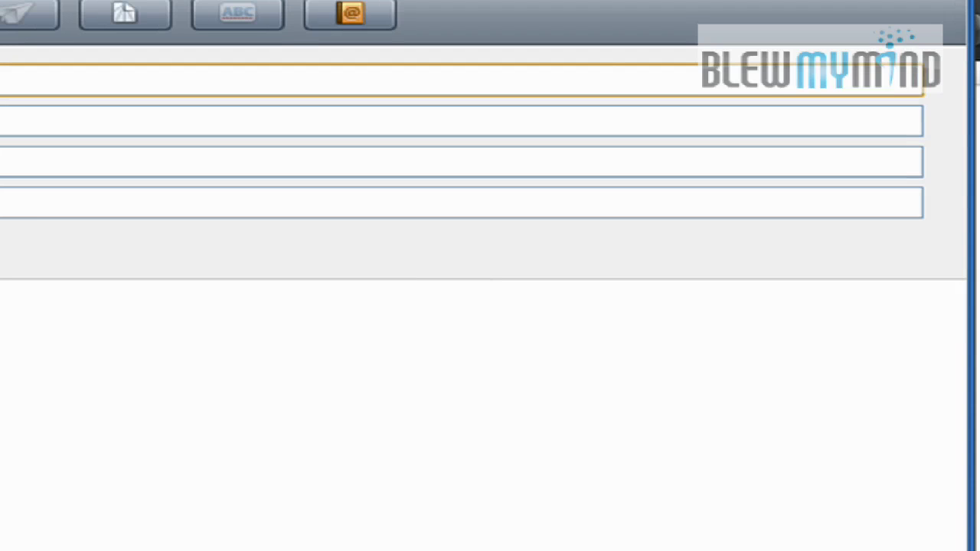
pyautogui.press('Tab')
pyautogui.press('Tab')
pyautogui.press('Tab')
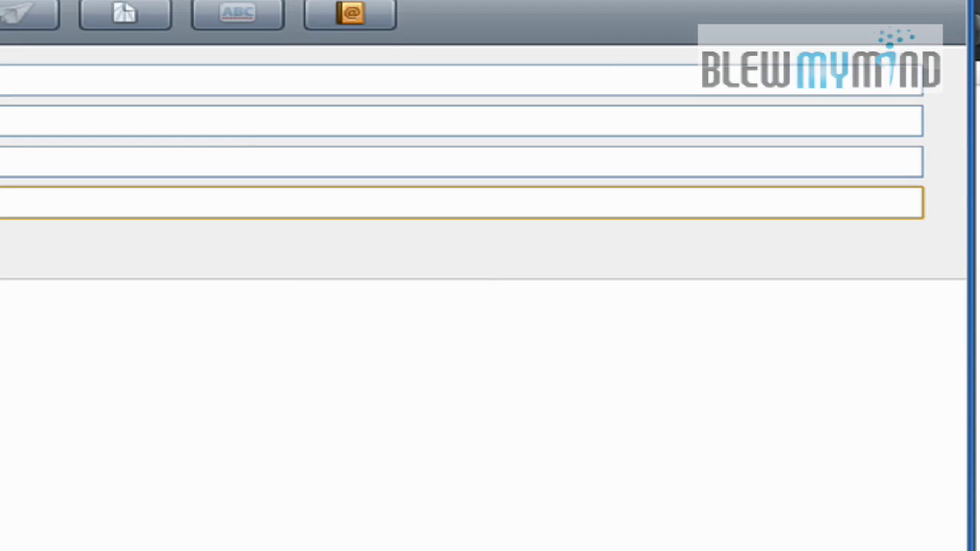
pyautogui.press('Tab')
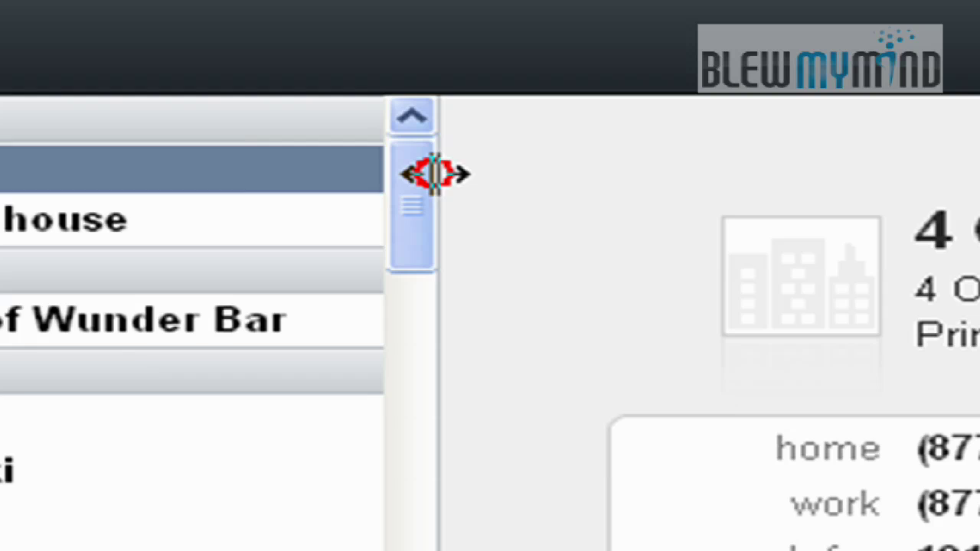
# Scroll the contacts list down and back up.
pyautogui.moveTo(391, 229); pyautogui.dragTo(406, 536)
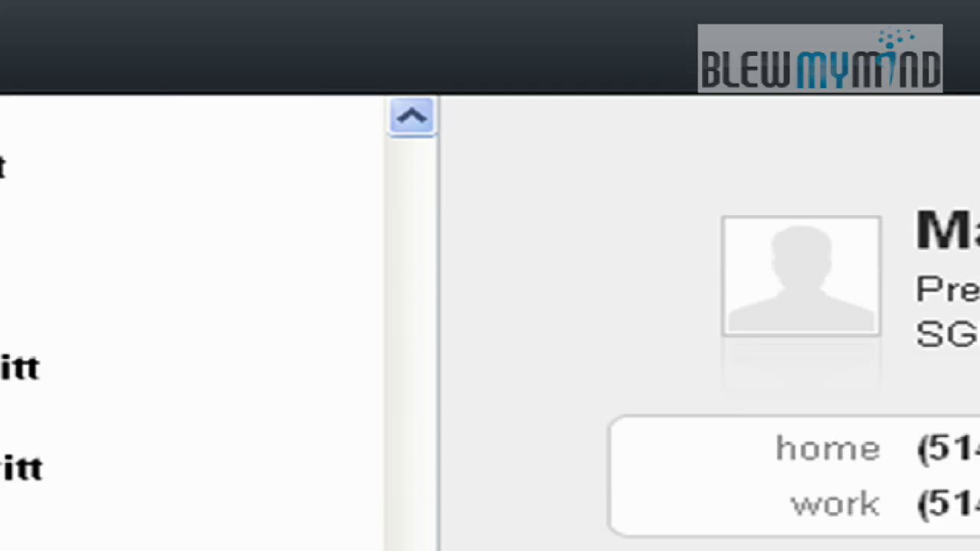
pyautogui.moveTo(398, 527); pyautogui.dragTo(418, 170)
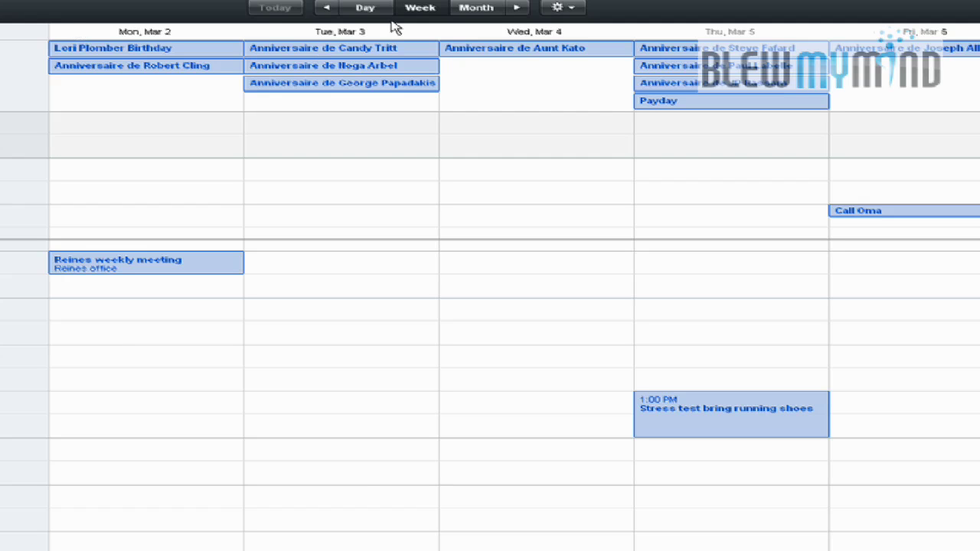
# Show March 2009 in Month view, then switch to Day view of Sunday, March 1.
pyautogui.click(476, 8)
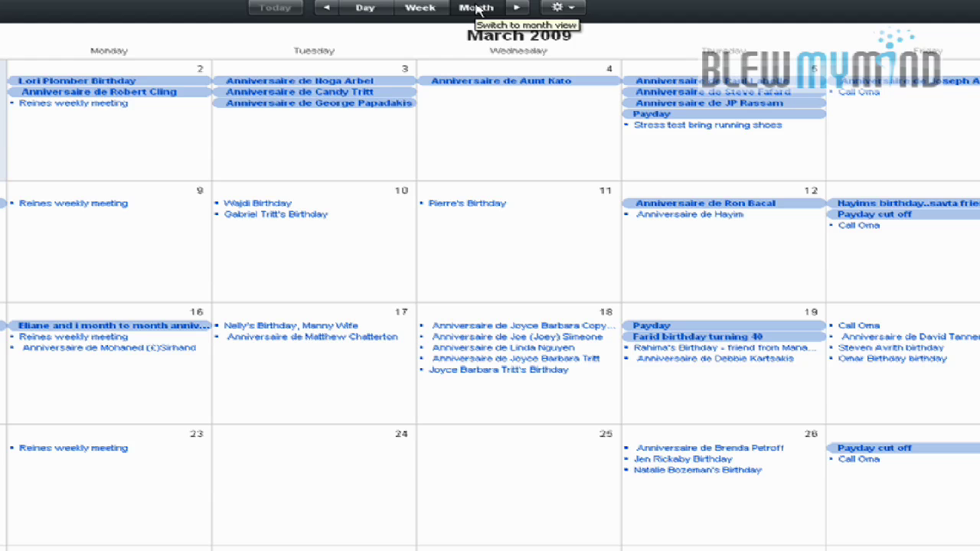
pyautogui.click(365, 8)
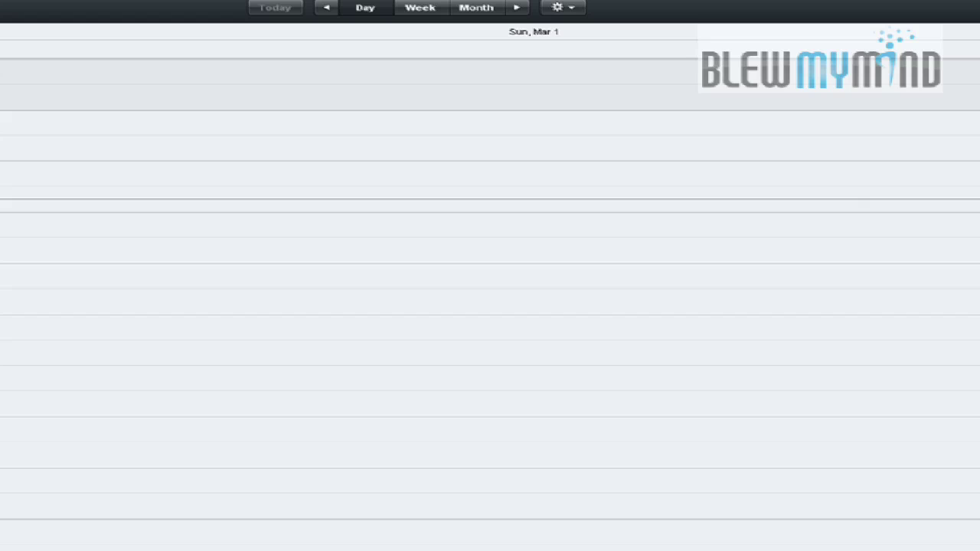
# Create a new 8:00–9:00 AM event on March 1 and reselect it.
pyautogui.click(13, 138)
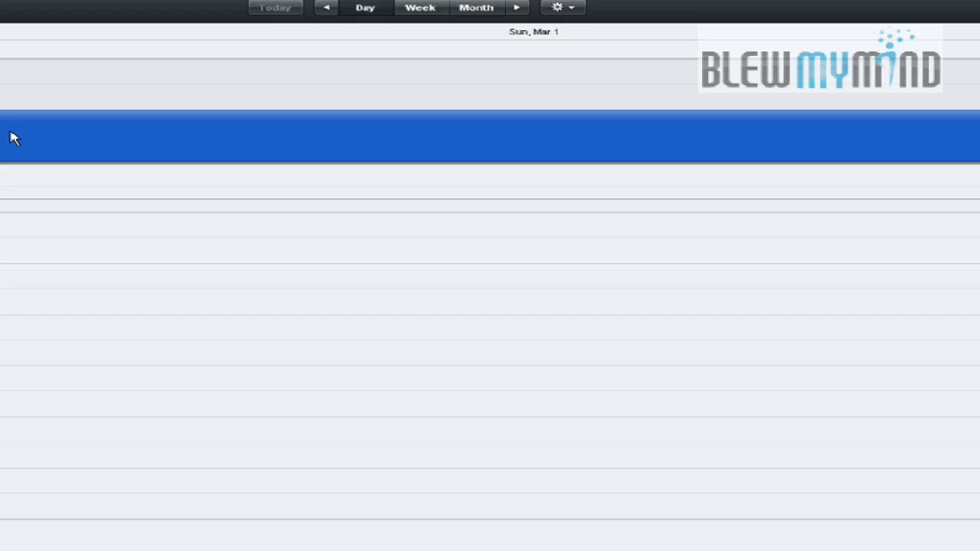
pyautogui.click(2, 174)
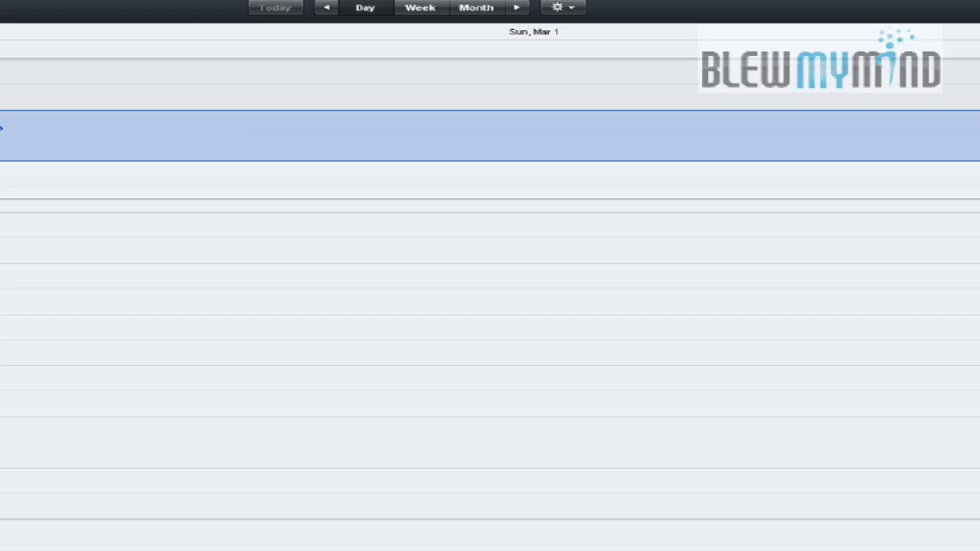
pyautogui.click(121, 155)
pyautogui.doubleClick(388, 121)
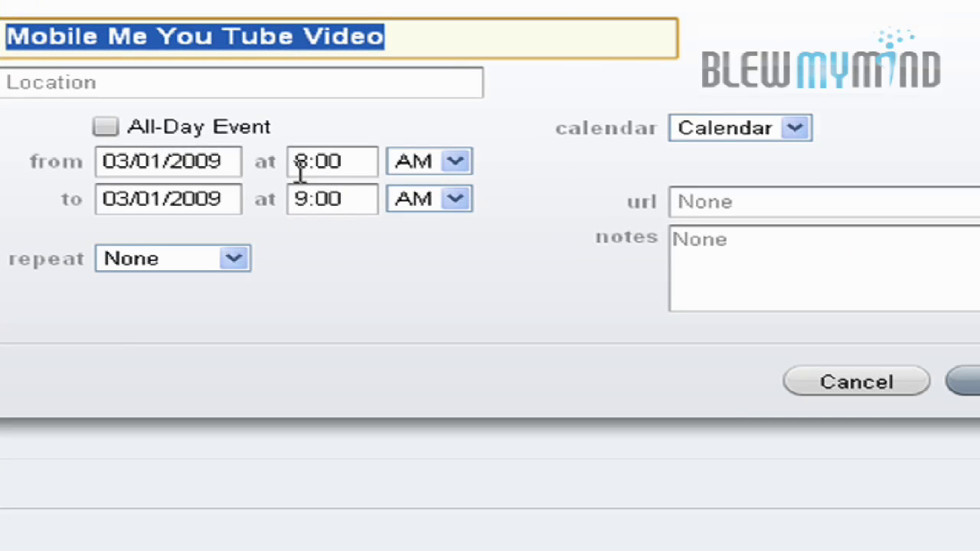
pyautogui.click(309, 199)
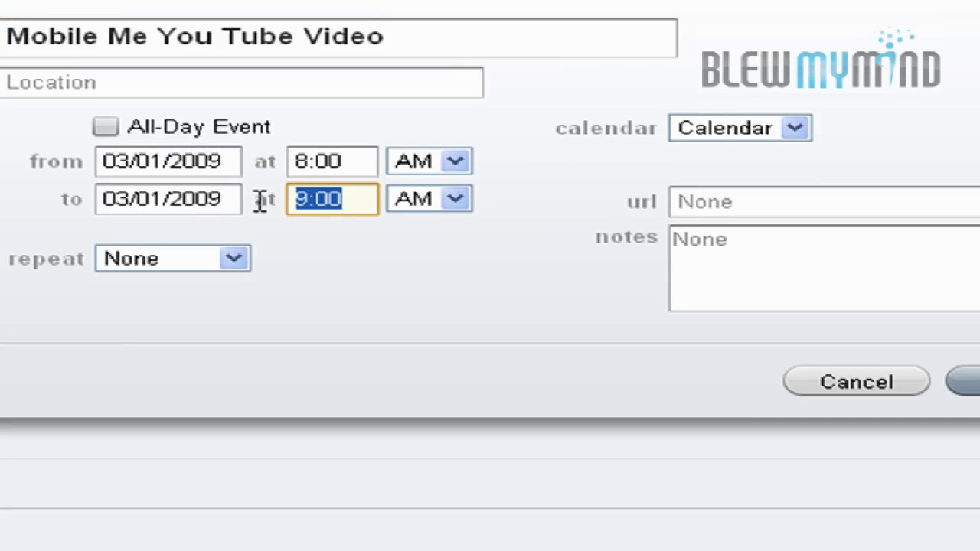
pyautogui.write('10')
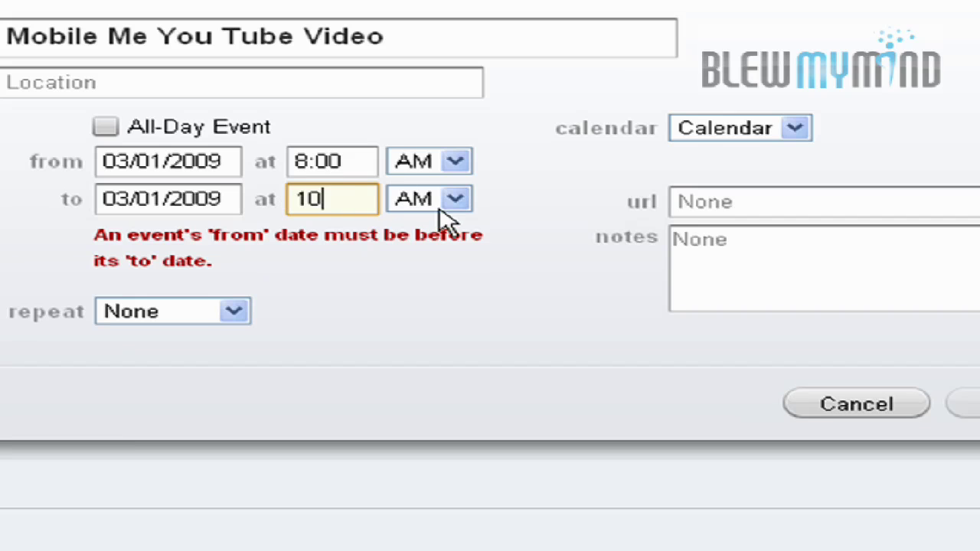
pyautogui.click(348, 157)
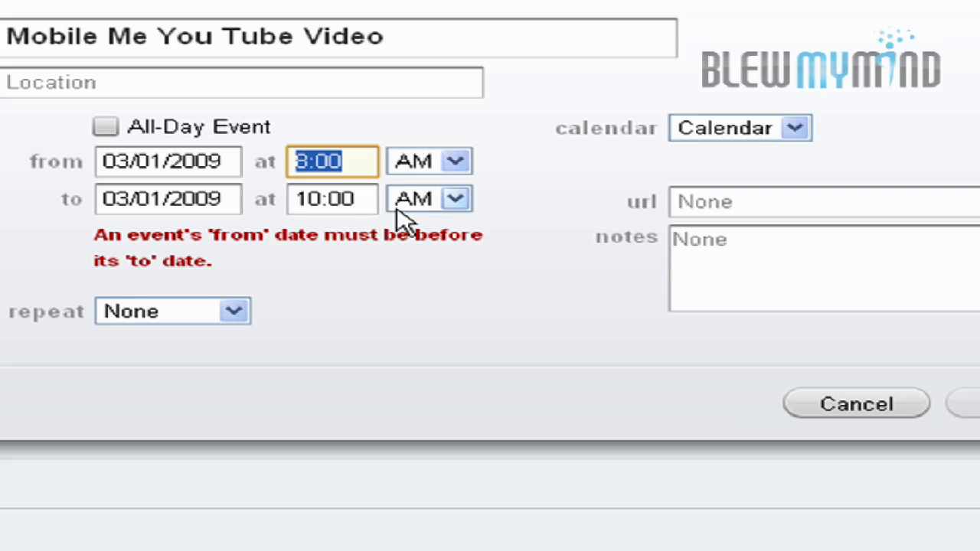
pyautogui.write('9')
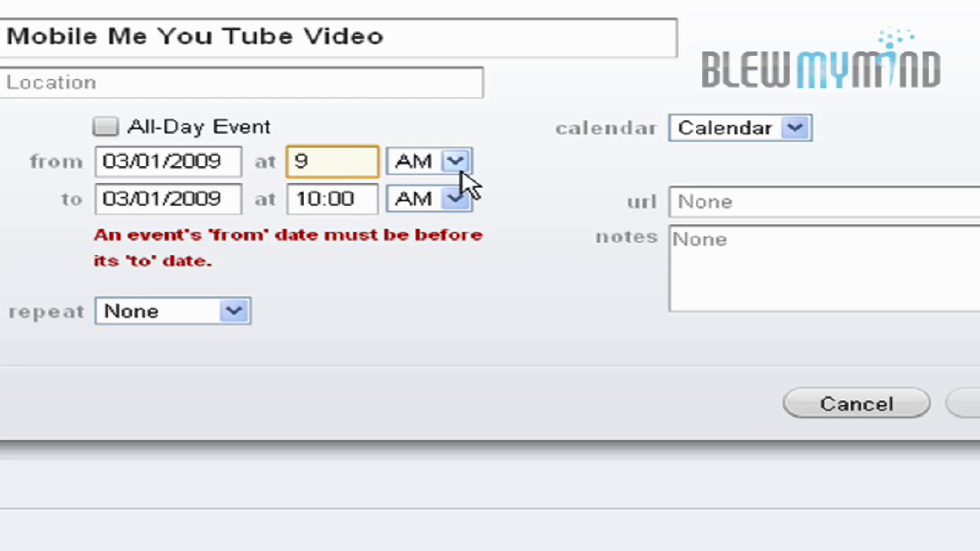
pyautogui.click(343, 200)
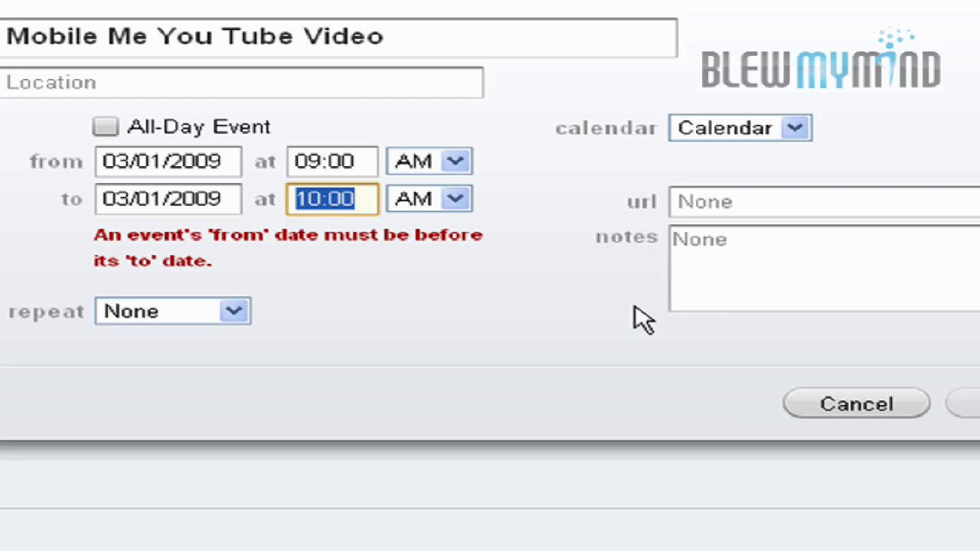
pyautogui.click(875, 409)
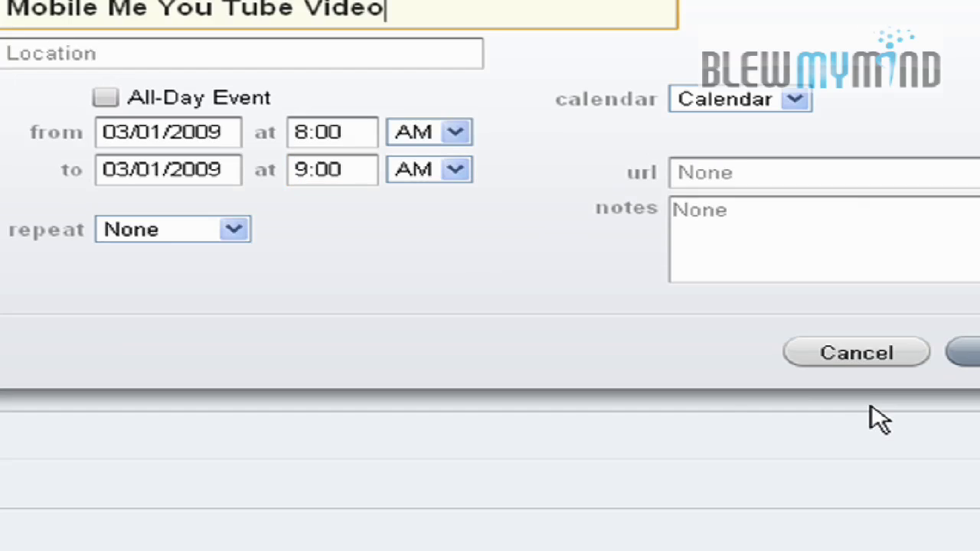